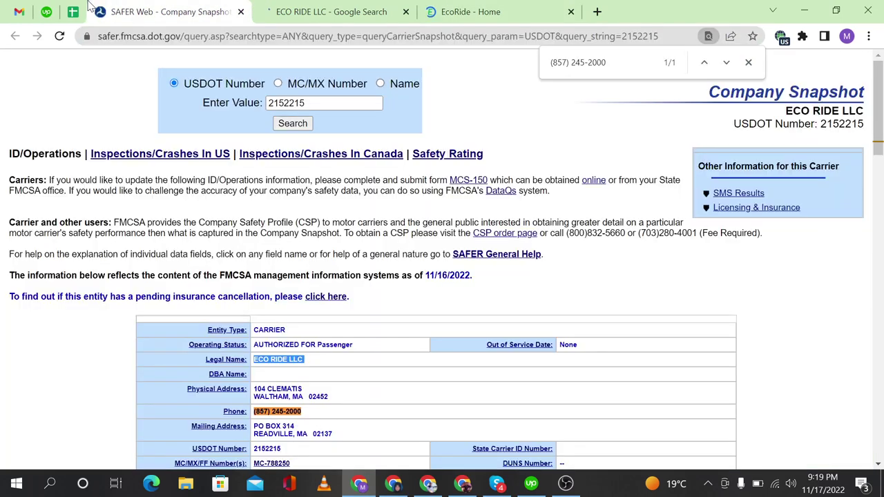
click(72, 11)
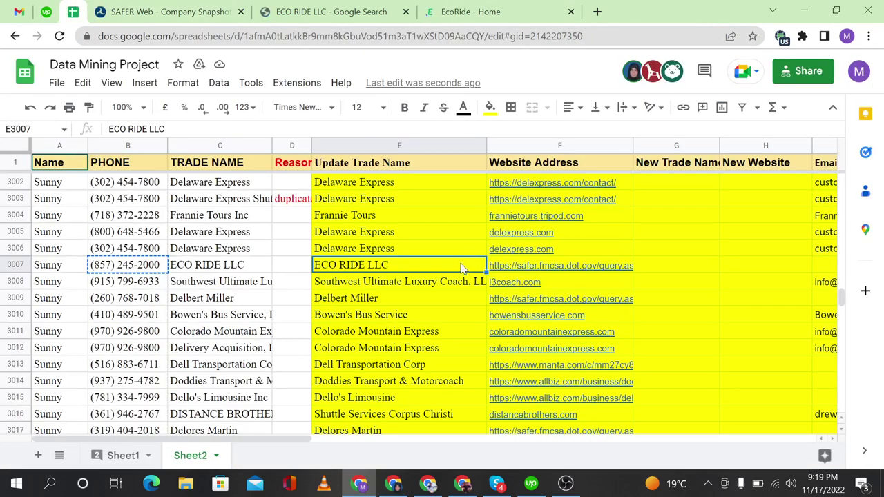
click(568, 268)
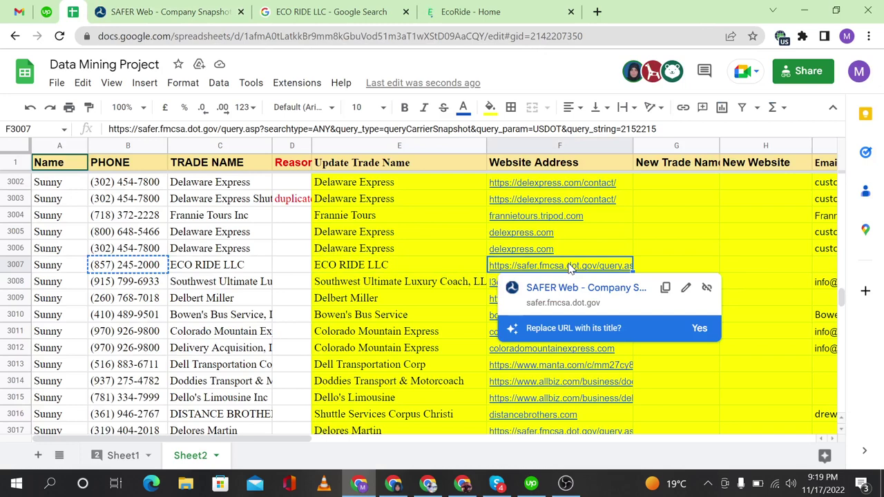
double_click(569, 268)
key(ctrl+a)
text(https://www.theecoride.com/)
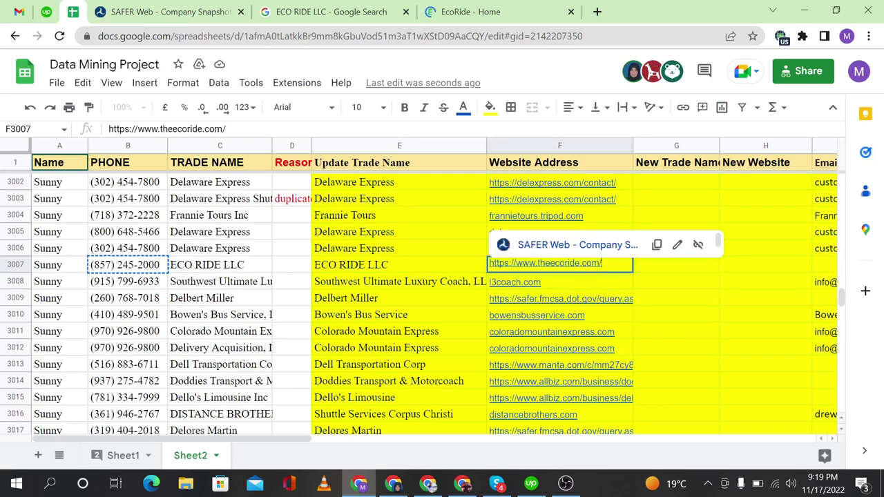
click(450, 265)
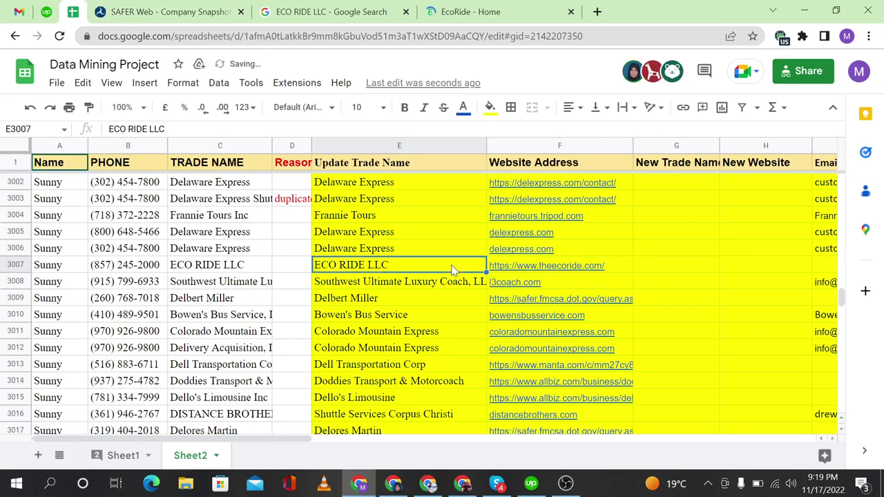
click(499, 270)
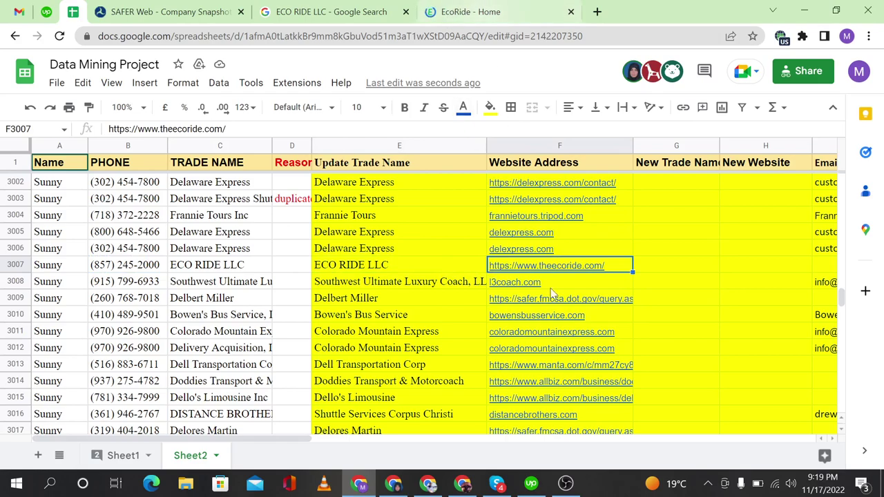
Step: Open North Shore Transportation's new website link in row 33, close the SAFER page, check the site, and return to the spreadsheet
drag(839, 298, 861, 185)
scroll(783, 281, down, 5)
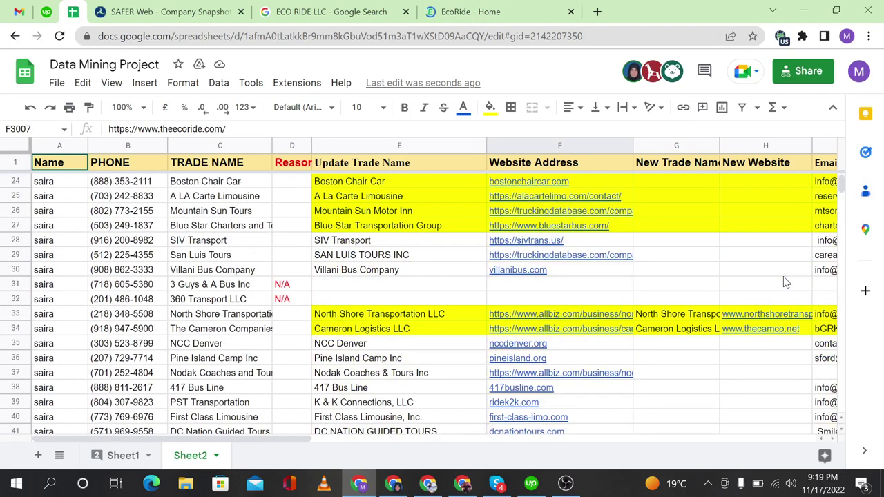
click(760, 317)
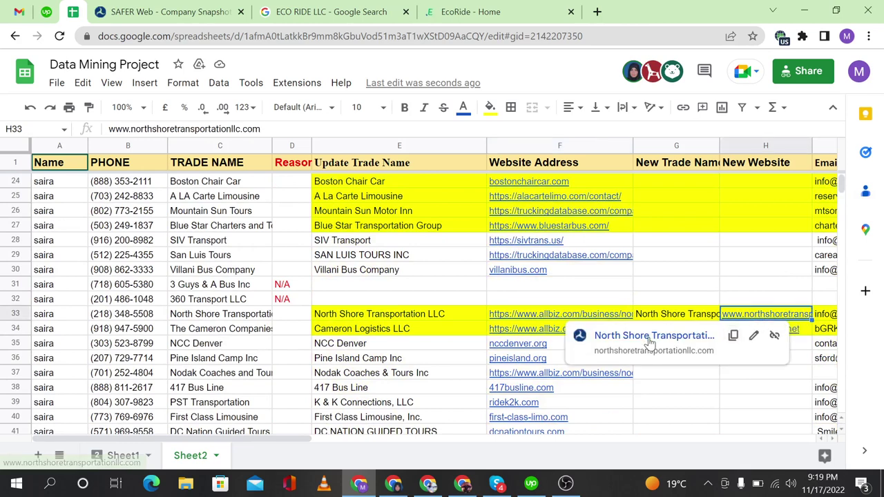
click(650, 338)
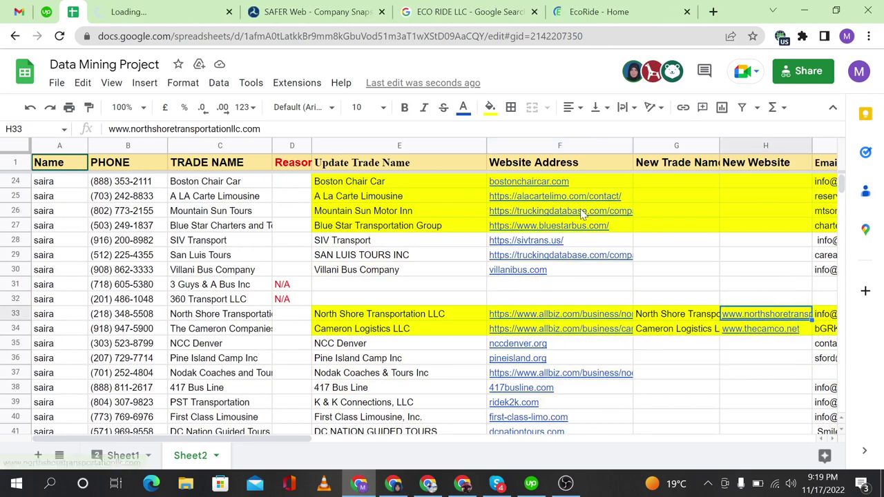
click(382, 13)
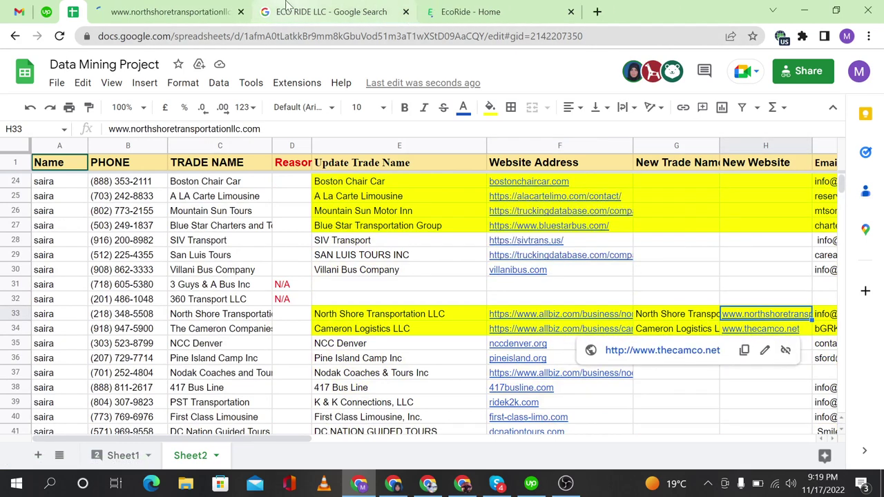
click(232, 6)
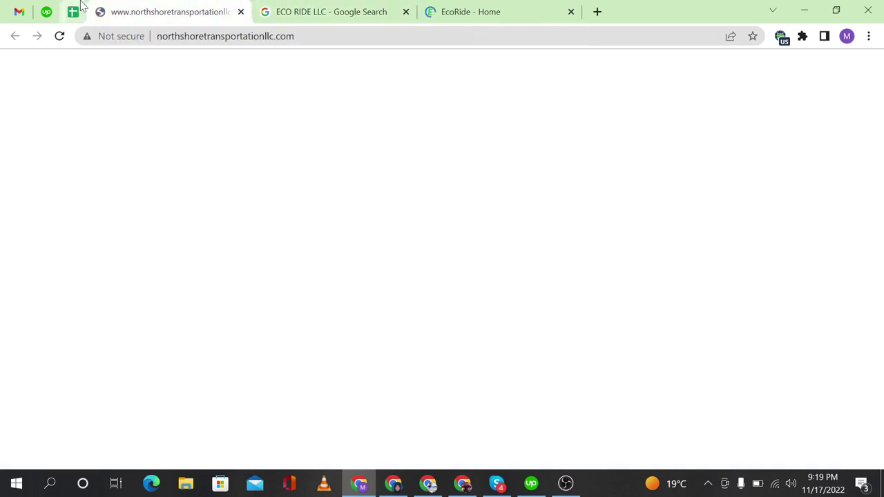
click(82, 12)
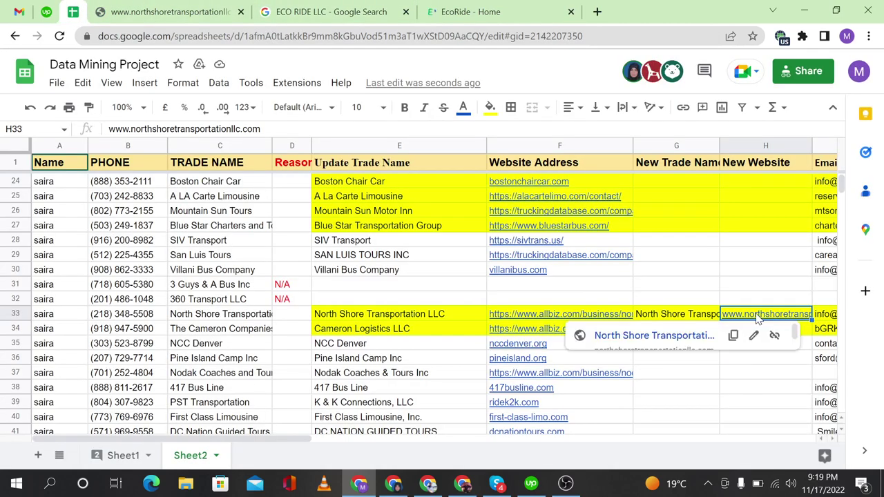
Step: Review row 33's original website address alongside its new trade name and new website entries
click(672, 318)
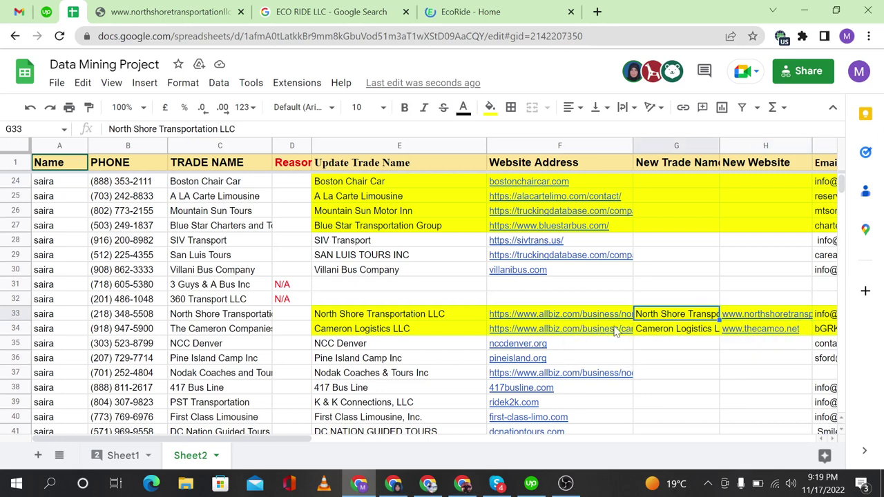
click(584, 316)
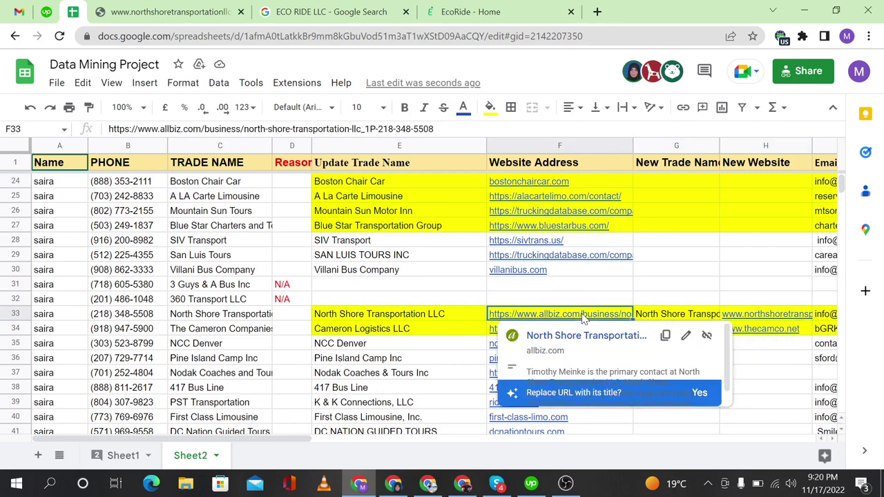
click(698, 319)
click(757, 315)
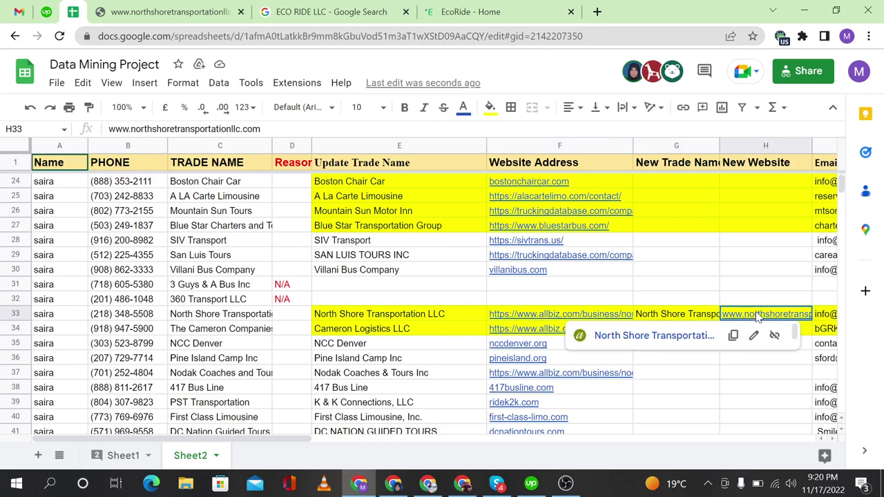
click(701, 268)
click(761, 330)
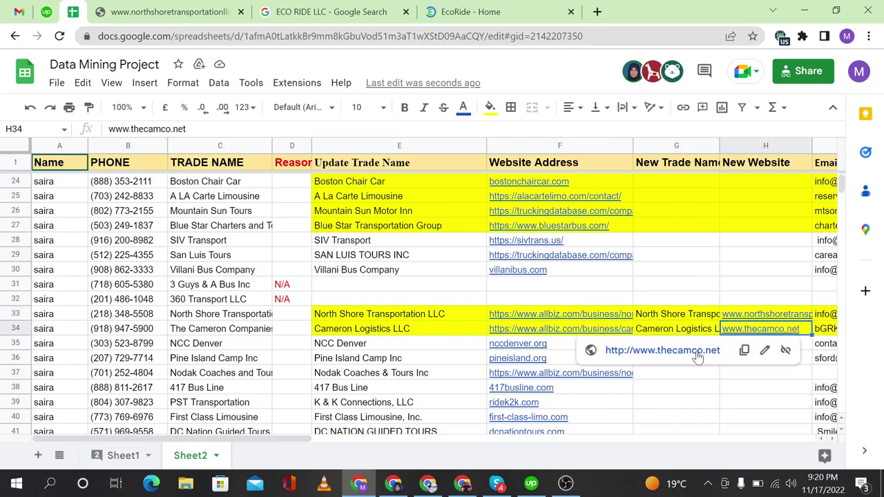
click(667, 352)
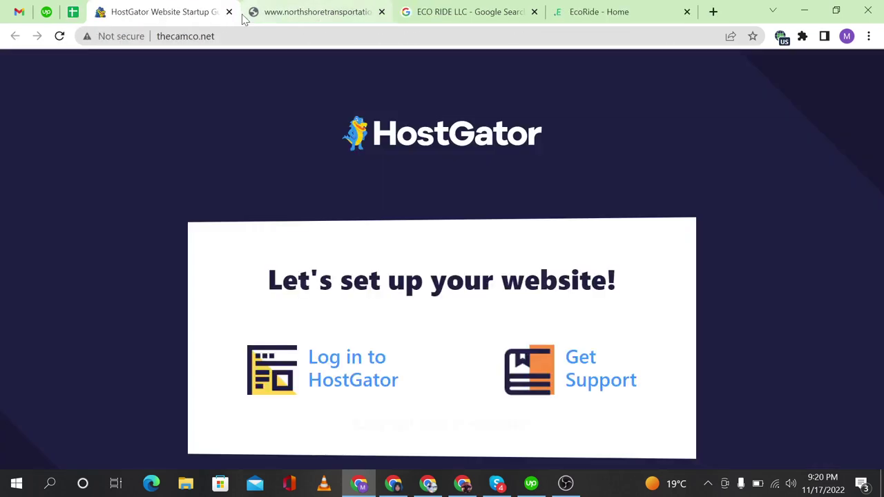
click(228, 12)
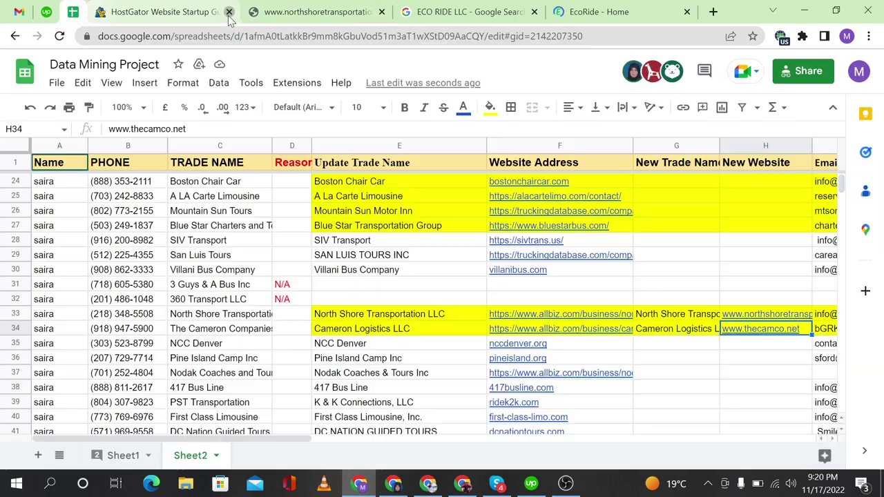
click(229, 12)
click(228, 12)
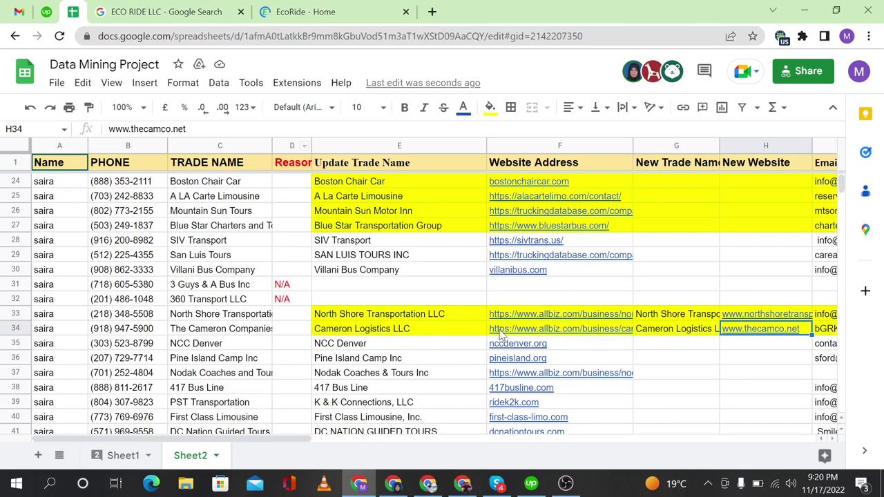
Step: Open the Red Rocks Limo website from row 6, look through it, and copy that row's phone number from the spreadsheet
mouse_move(500, 334)
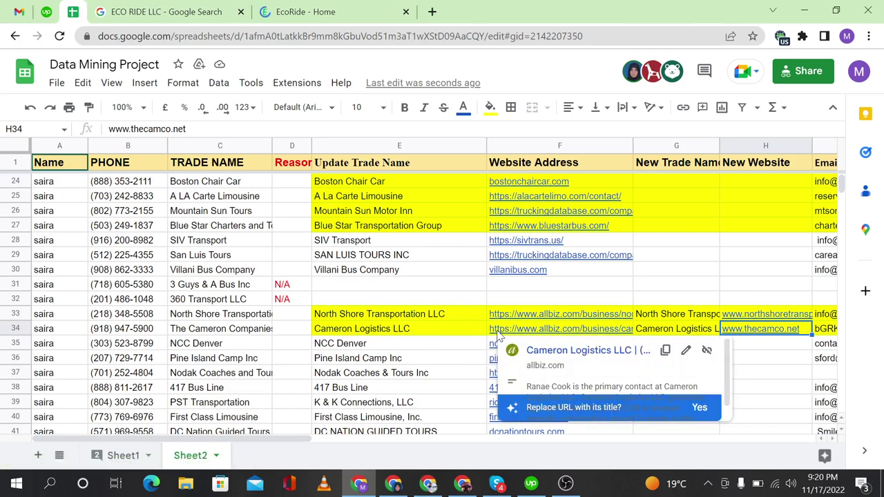
scroll(500, 334, up, 7)
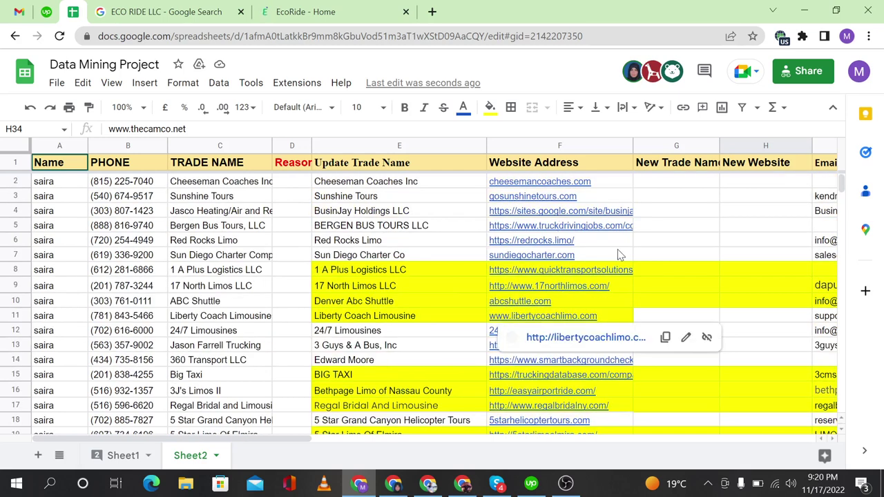
click(543, 240)
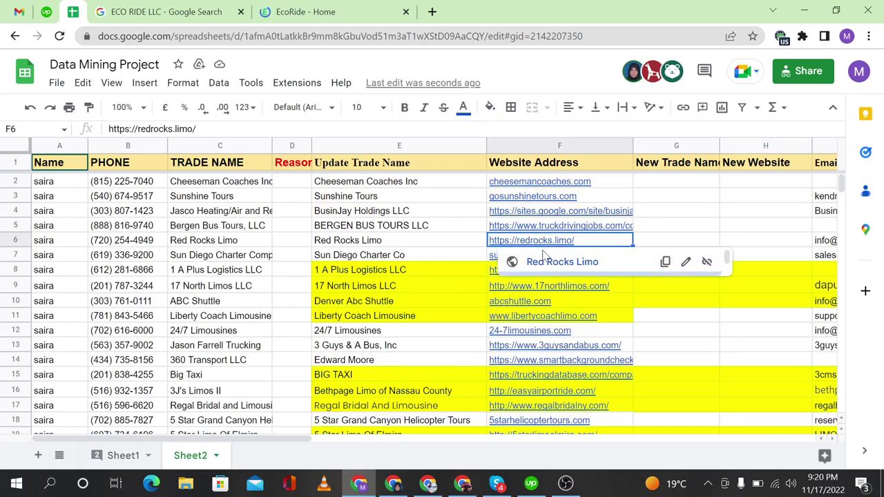
click(559, 263)
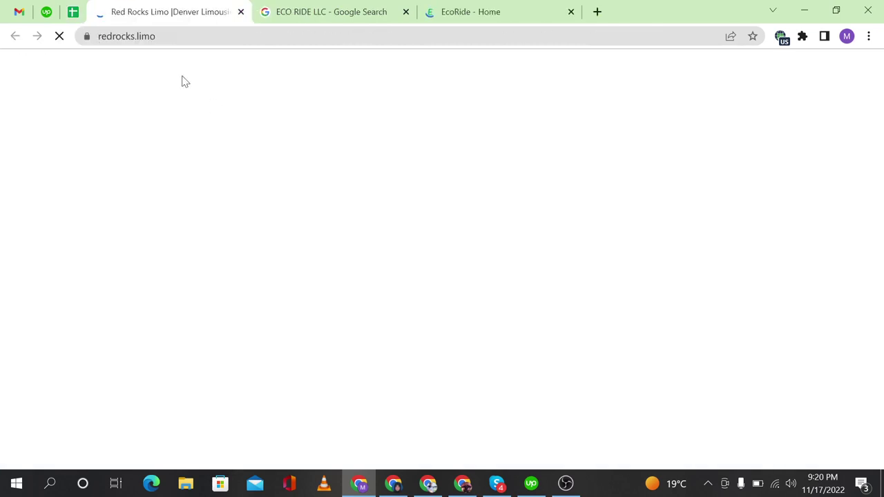
scroll(436, 254, down, 10)
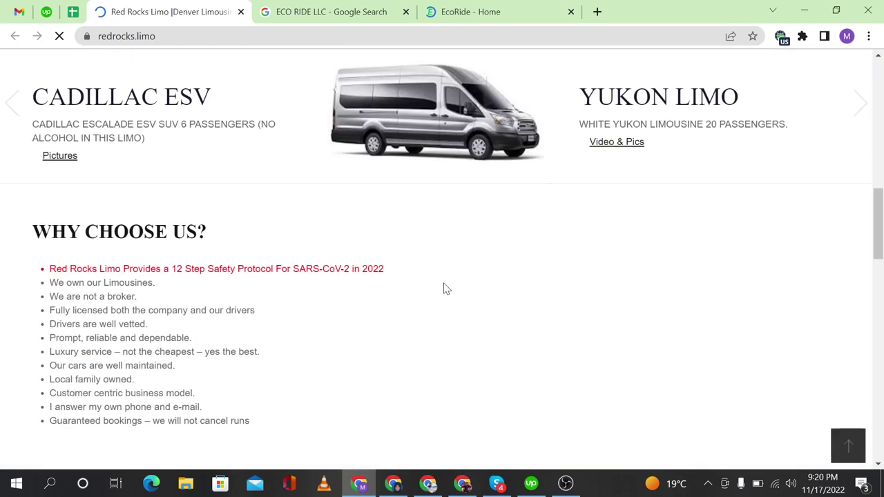
scroll(445, 291, down, 5)
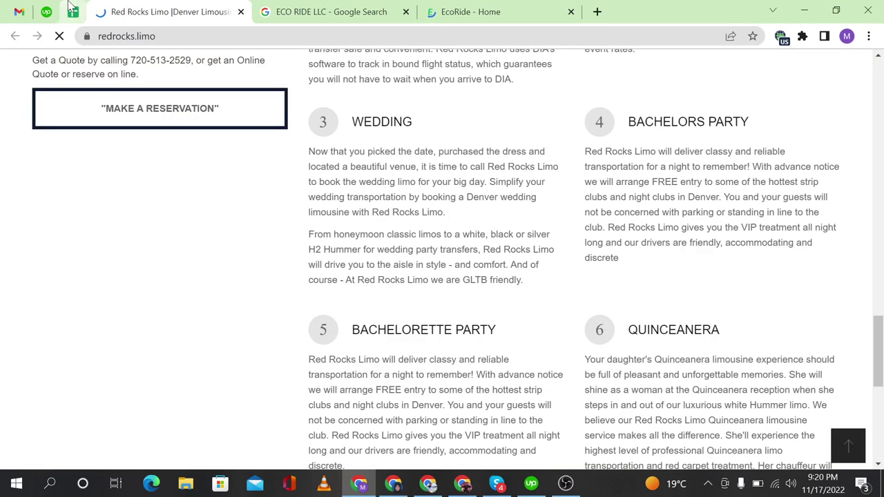
click(72, 11)
key(ctrl+Tab)
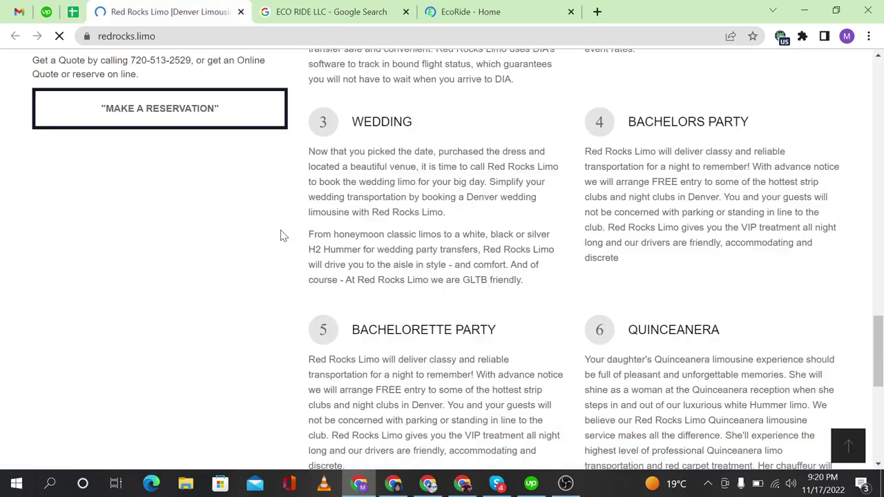
key(ctrl+shift+Tab)
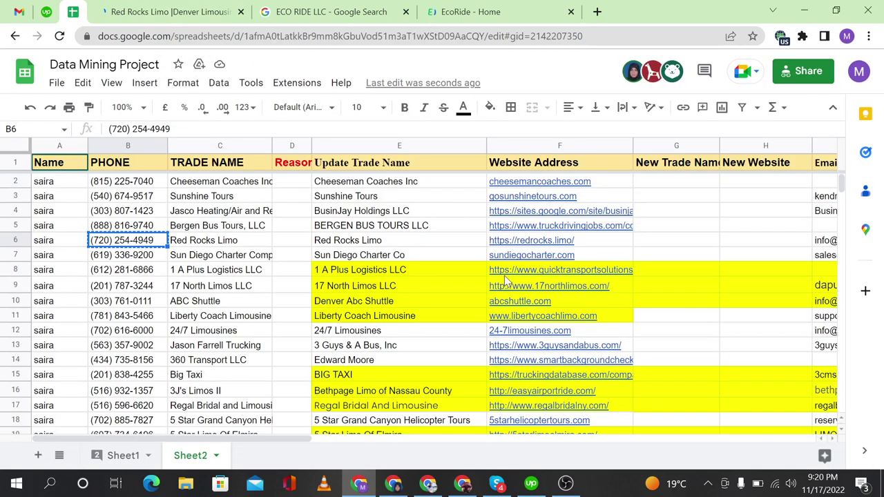
click(704, 240)
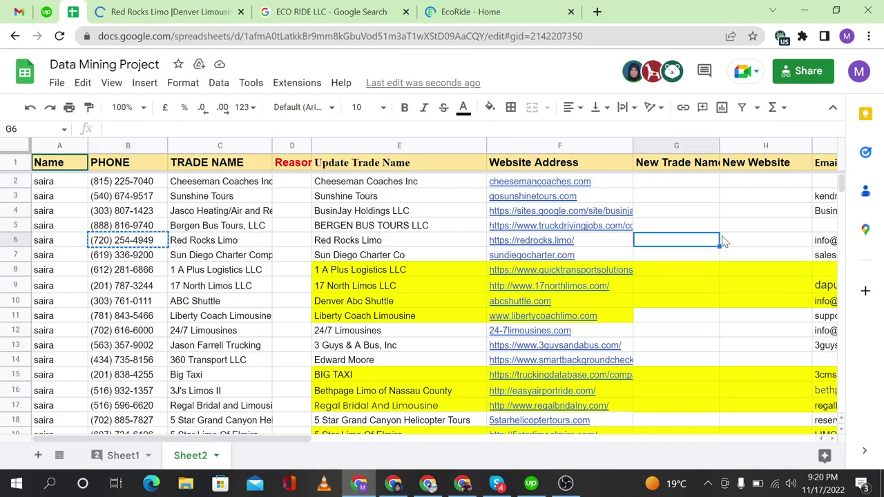
click(756, 240)
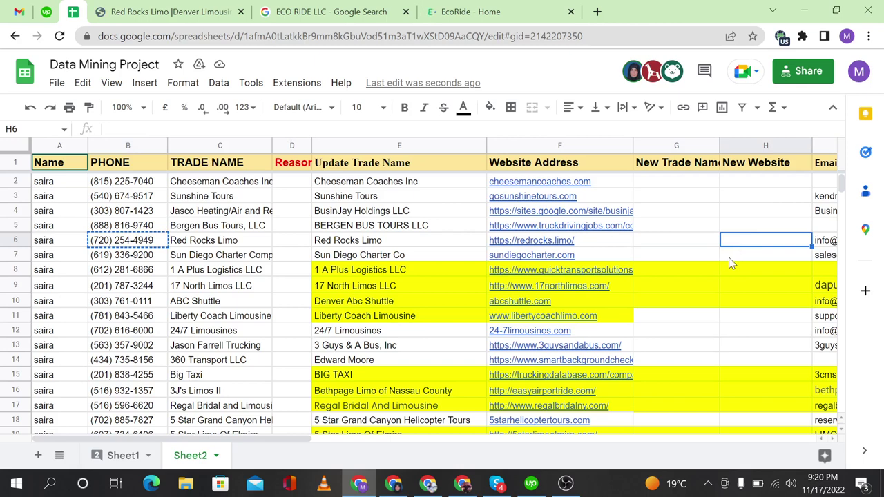
click(686, 231)
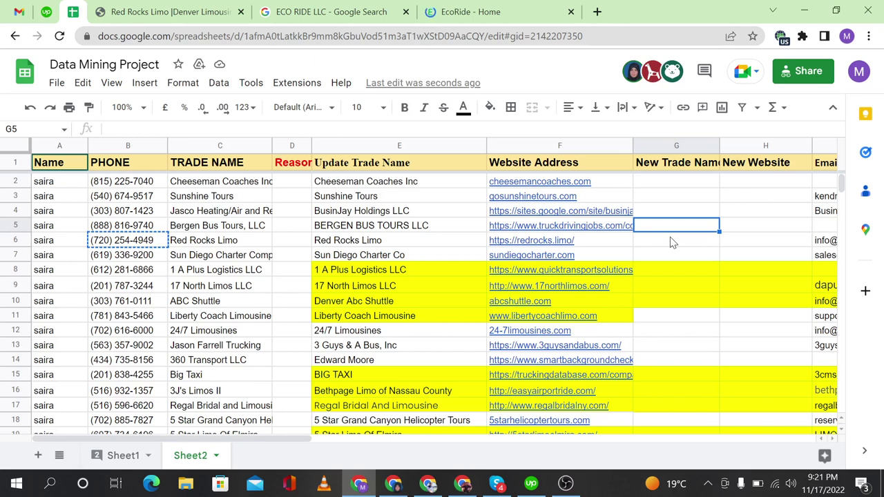
click(767, 232)
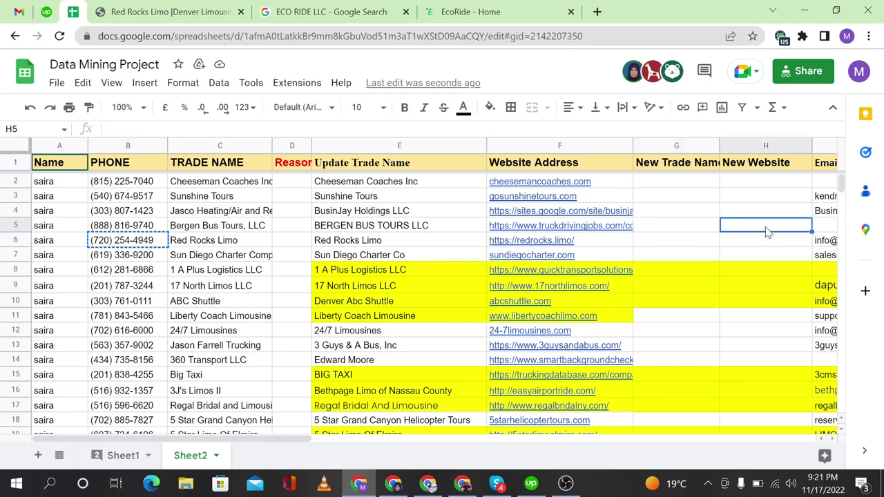
mouse_move(607, 232)
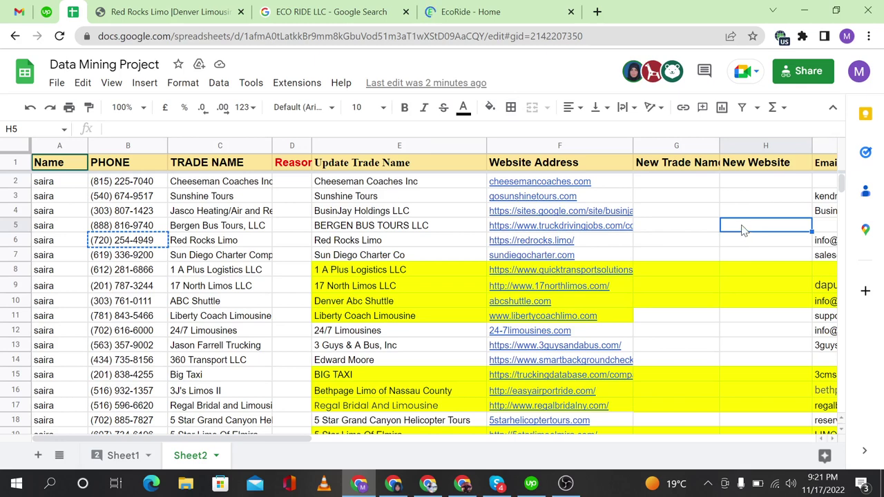
click(691, 247)
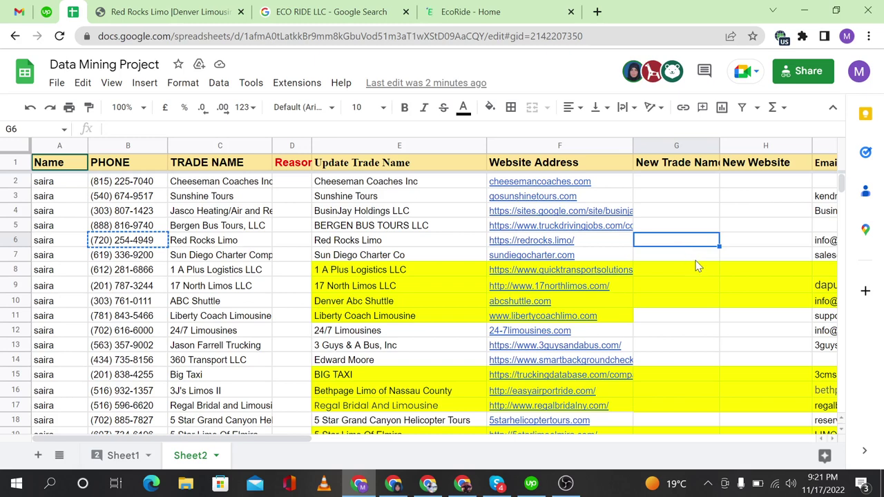
Step: Check the Cheeseman Coaches website link in row 2, and return to that row's New Trade Name cell in the spreadsheet
click(558, 184)
click(568, 203)
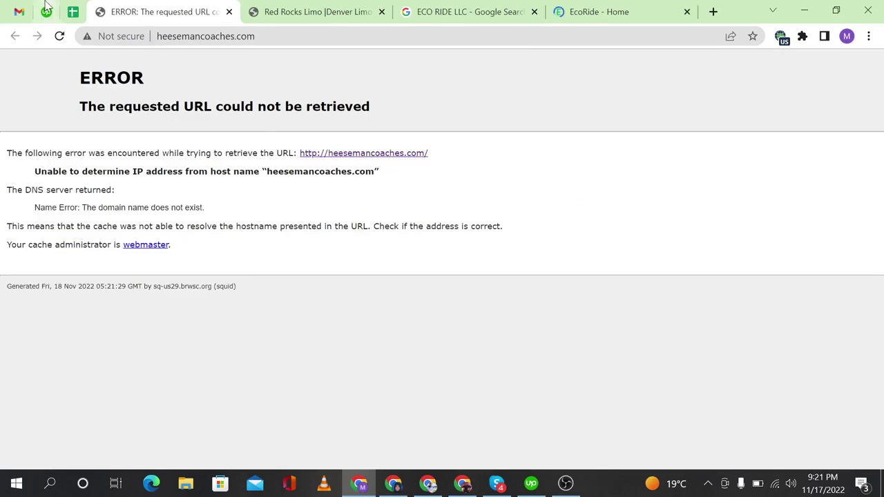
click(73, 8)
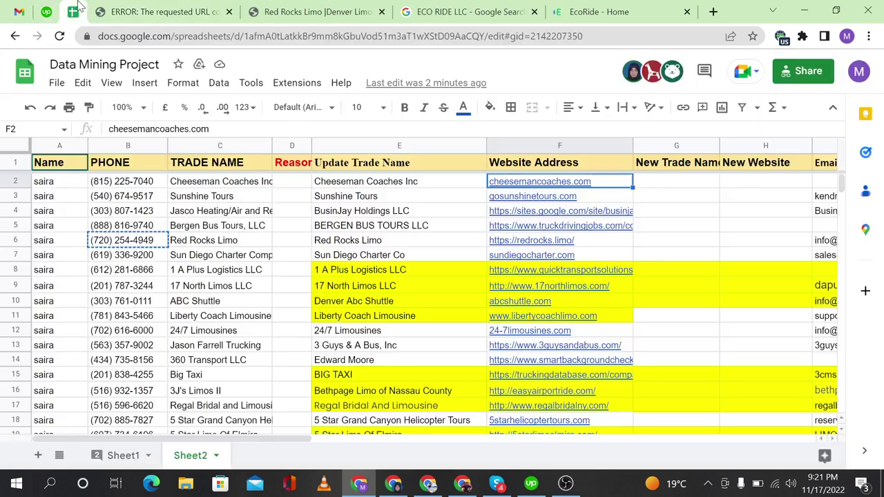
click(674, 183)
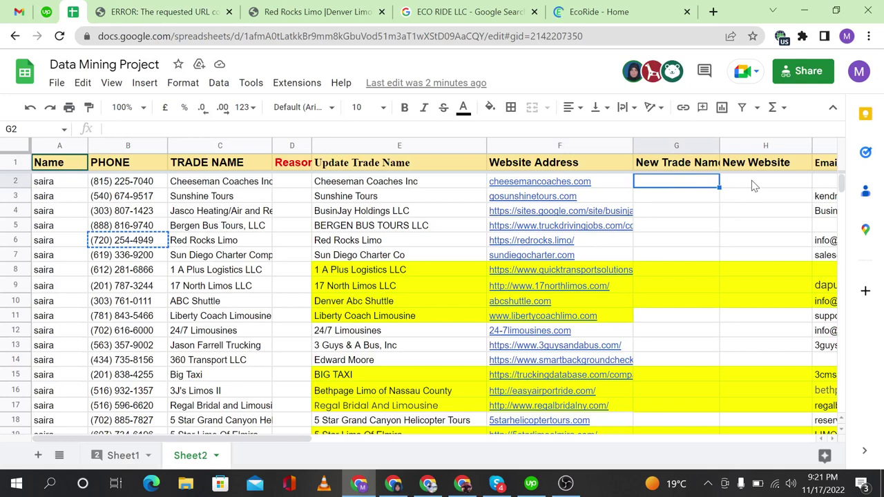
Step: Compare the Update Trade Name entry in row 2 with the New Trade Name and New Website columns in rows 2 and 3
click(752, 185)
click(697, 185)
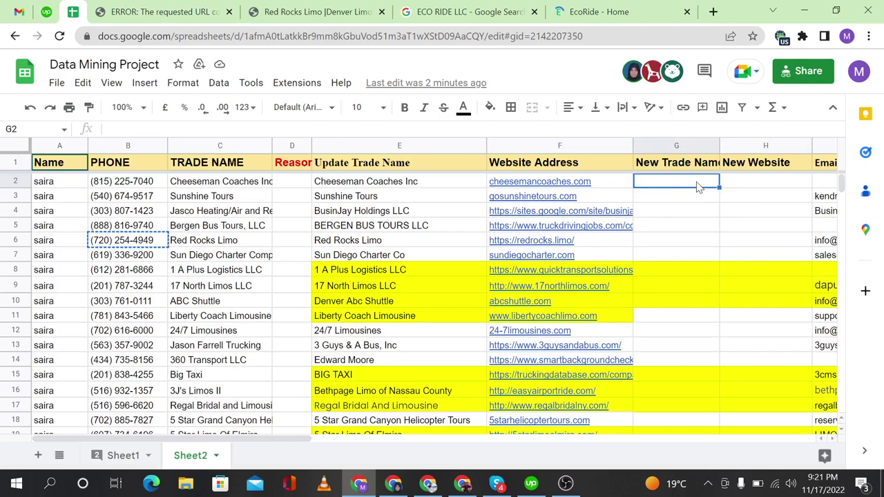
click(442, 188)
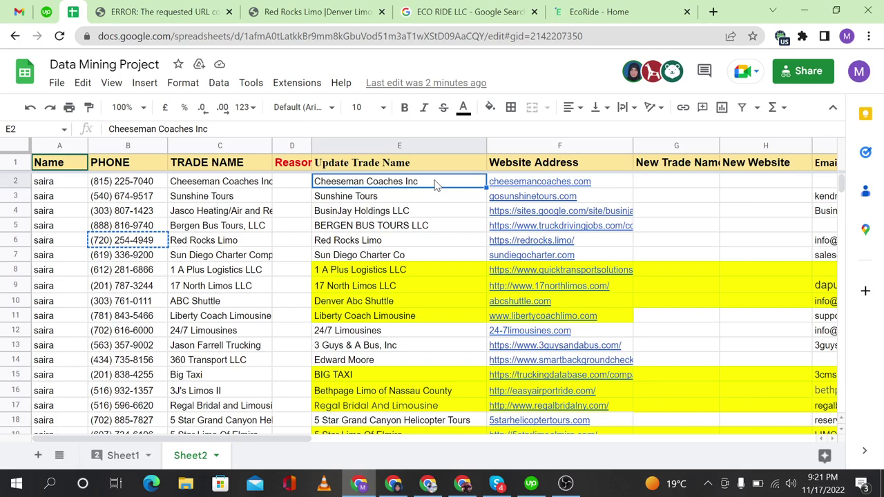
click(693, 200)
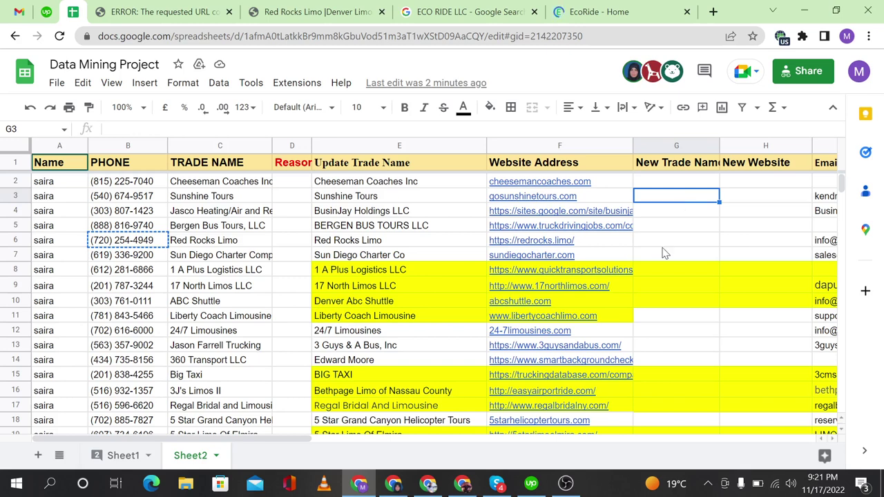
scroll(428, 336, down, 6)
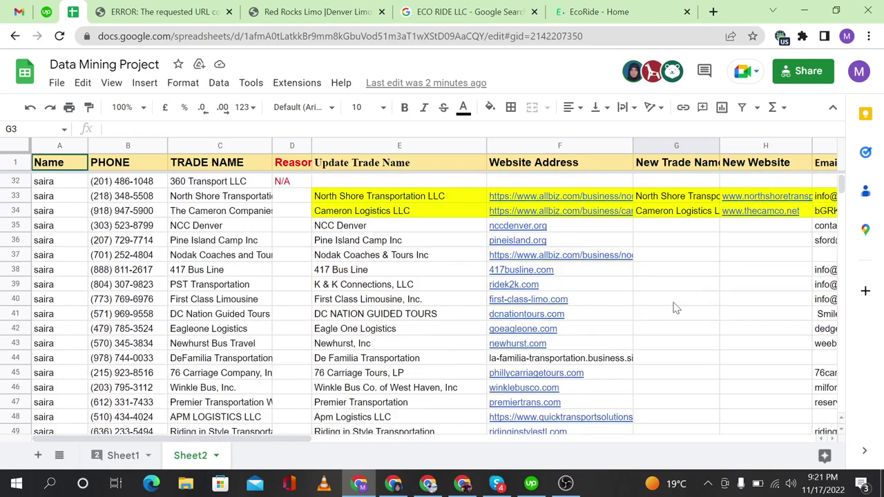
Step: Open the already loaded EcoRide home page, dismiss its newsletter signup form, and return to the Data Mining Project spreadsheet
click(469, 12)
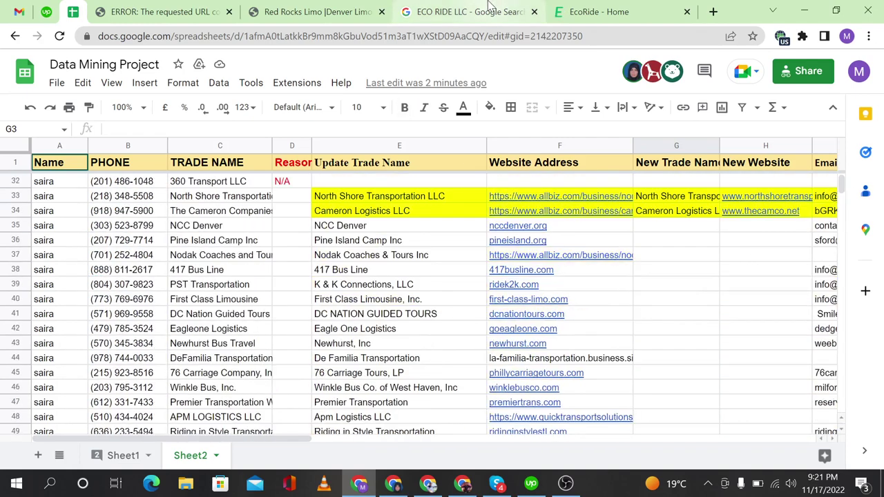
click(646, 9)
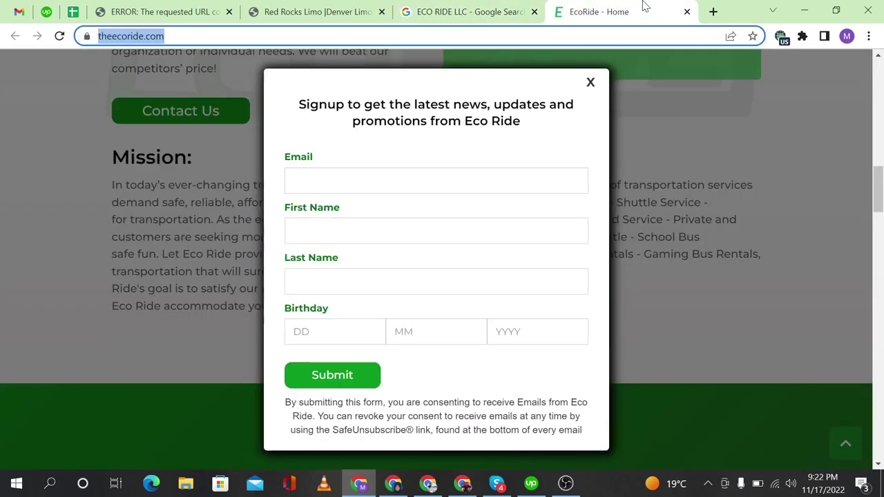
click(591, 83)
click(72, 11)
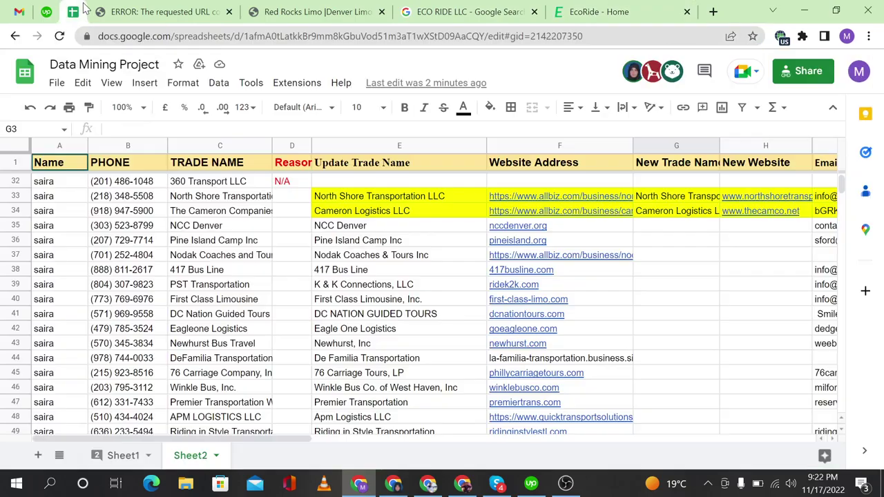
Step: Look for the ECO RIDE LLC entry among the highlighted rows from about 3530 to 3880 of Sheet2
drag(839, 181, 843, 332)
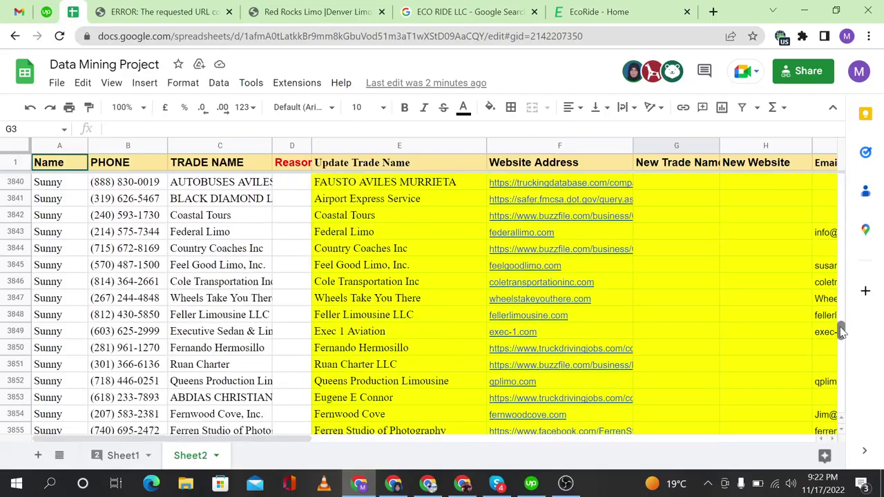
scroll(605, 359, down, 8)
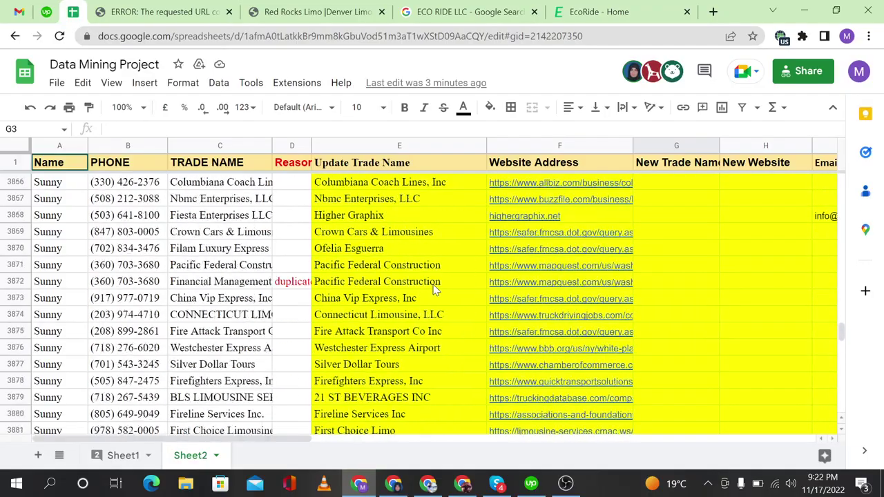
scroll(435, 290, up, 8)
scroll(435, 290, up, 20)
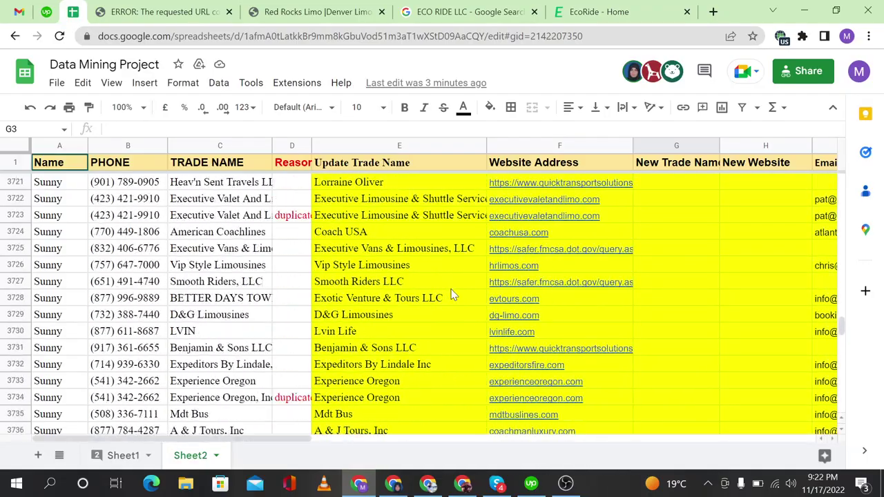
scroll(451, 296, up, 20)
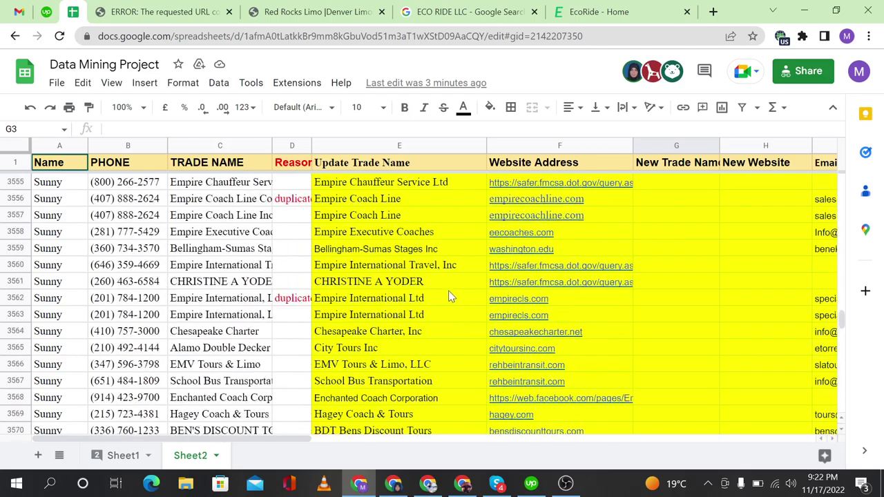
scroll(450, 296, up, 4)
scroll(449, 318, down, 6)
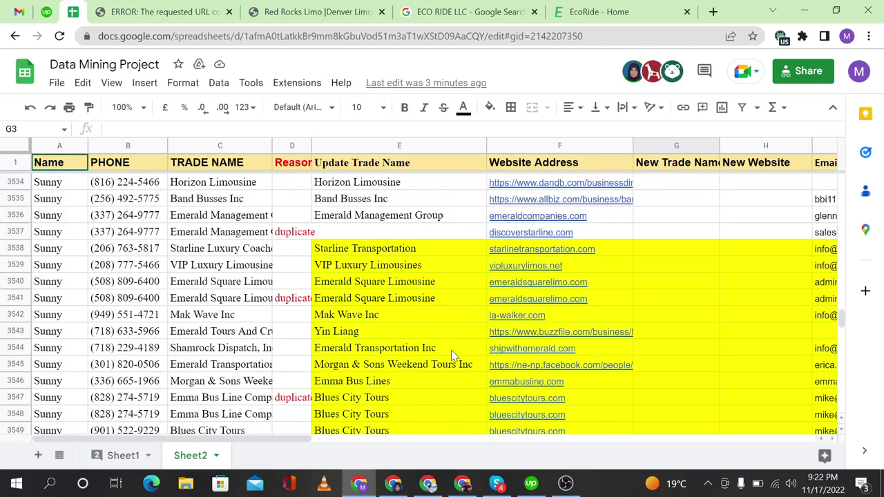
click(447, 331)
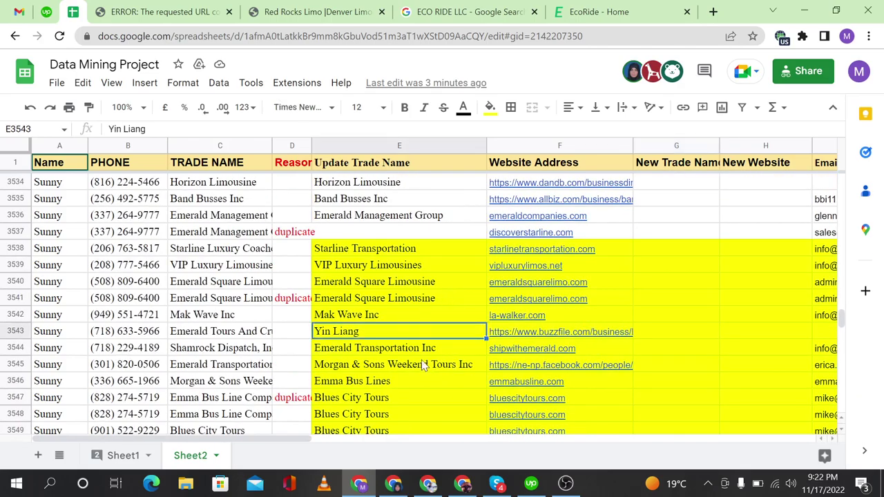
Step: Continue through the earlier rows of Sheet2 to locate ECO RIDE LLC, and select its Update Trade Name cell in row 3007
scroll(419, 293, up, 20)
scroll(417, 291, up, 20)
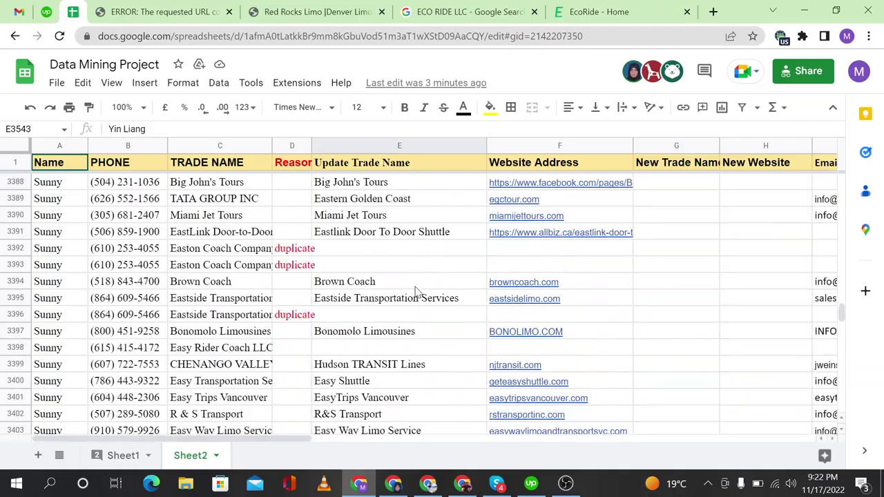
scroll(423, 289, up, 12)
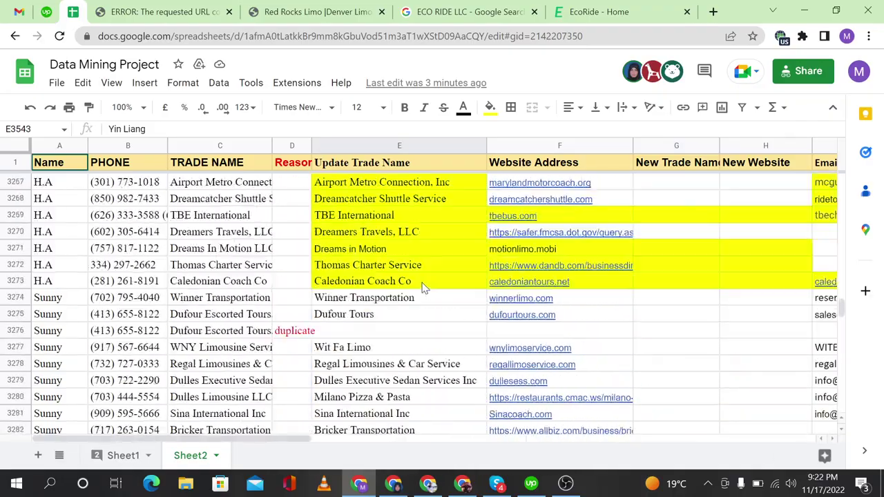
scroll(426, 286, up, 20)
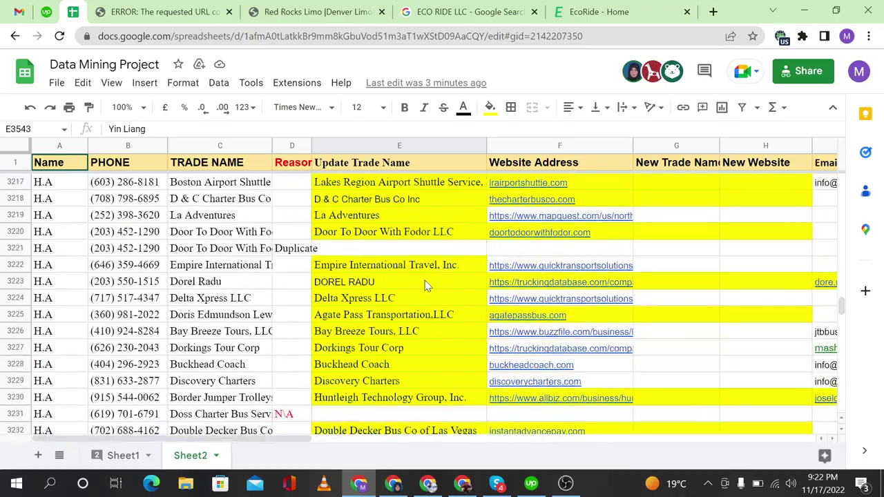
scroll(426, 286, up, 12)
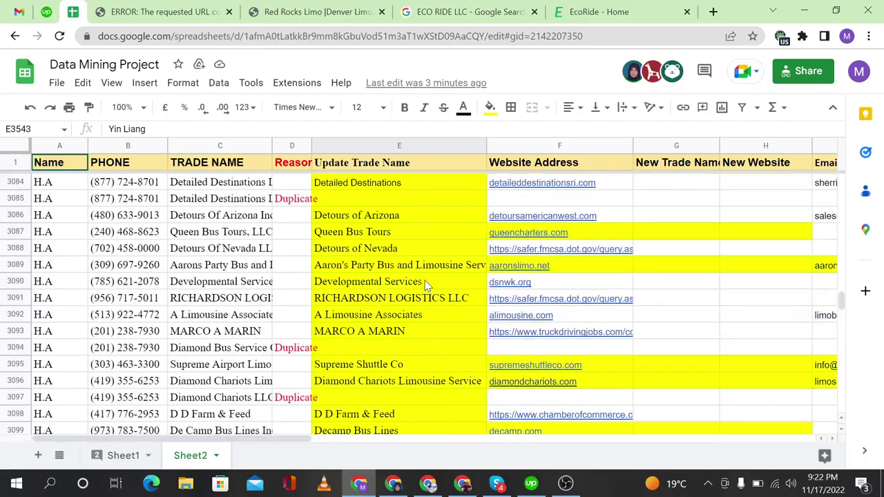
scroll(426, 286, down, 4)
click(403, 285)
scroll(403, 285, up, 20)
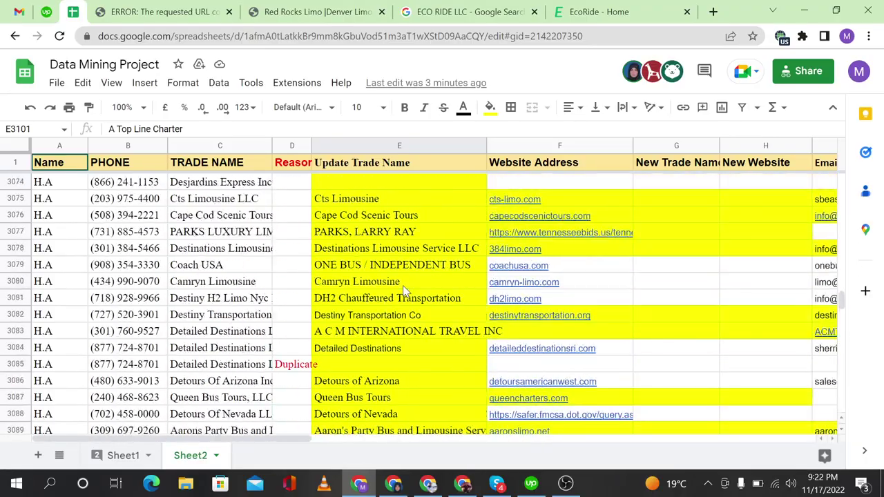
scroll(402, 286, up, 17)
scroll(402, 285, down, 3)
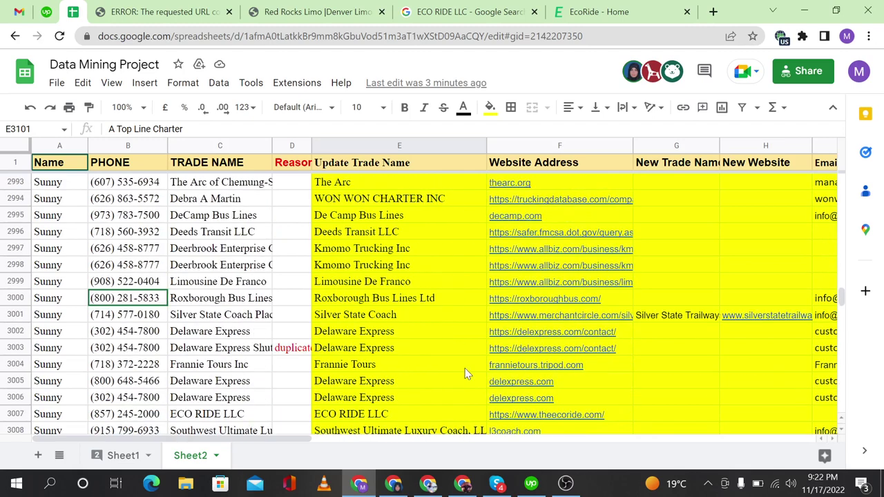
click(429, 365)
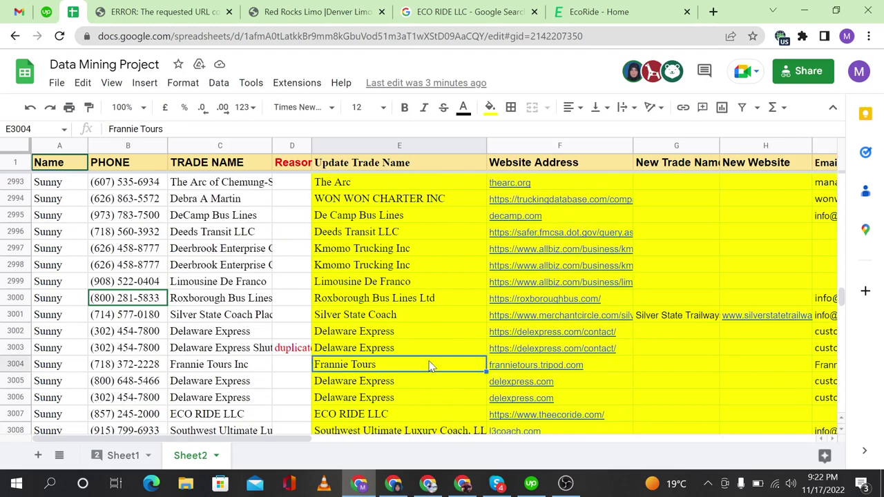
click(404, 415)
scroll(428, 366, down, 3)
scroll(431, 360, down, 2)
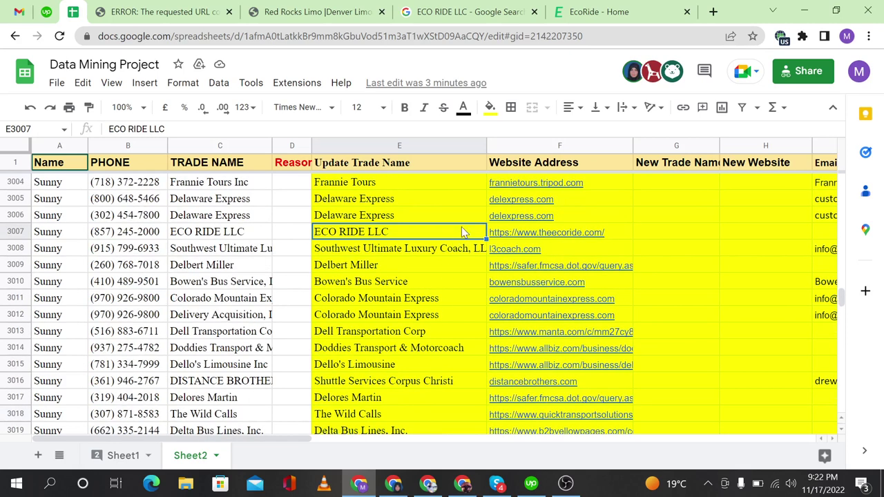
Step: Check row 3007's trade name and website address against the EcoRide home page and the ECO RIDE LLC Google results, and return to the sheet
drag(462, 231, 531, 236)
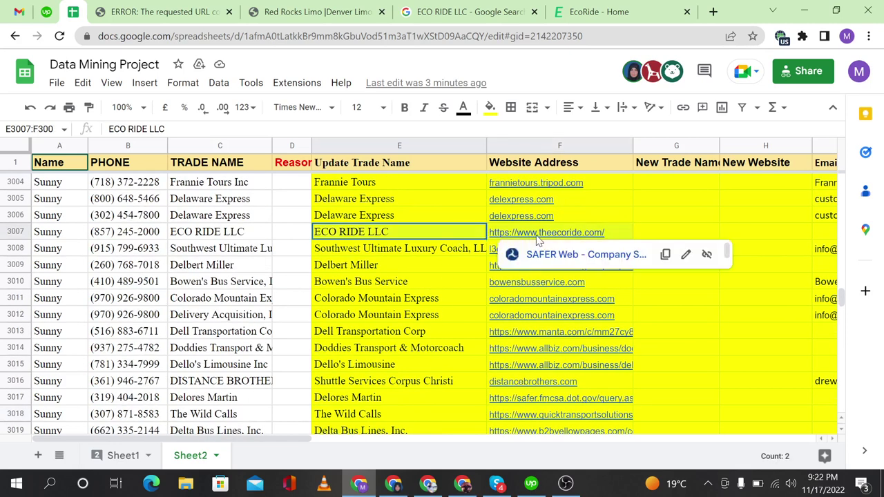
click(433, 232)
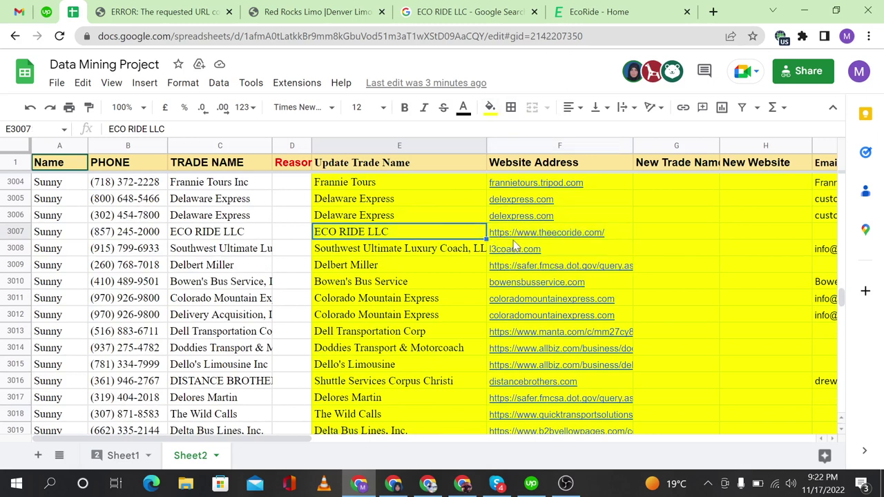
click(552, 235)
click(578, 8)
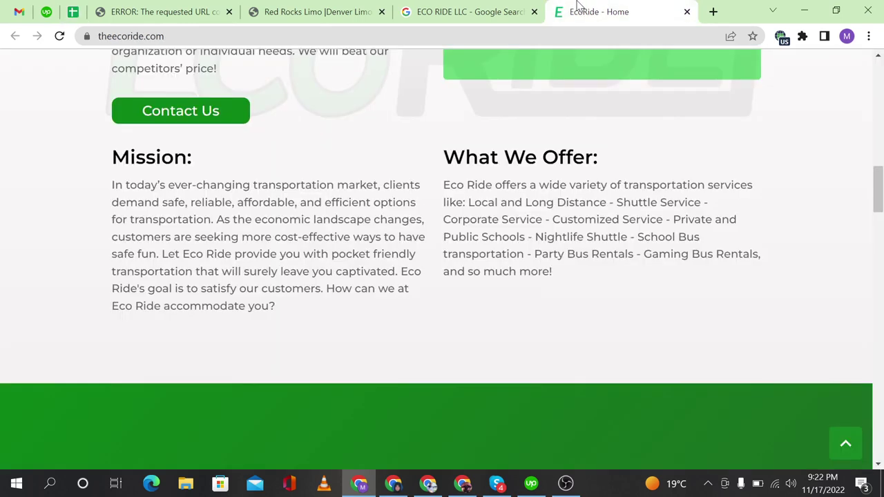
scroll(440, 184, up, 15)
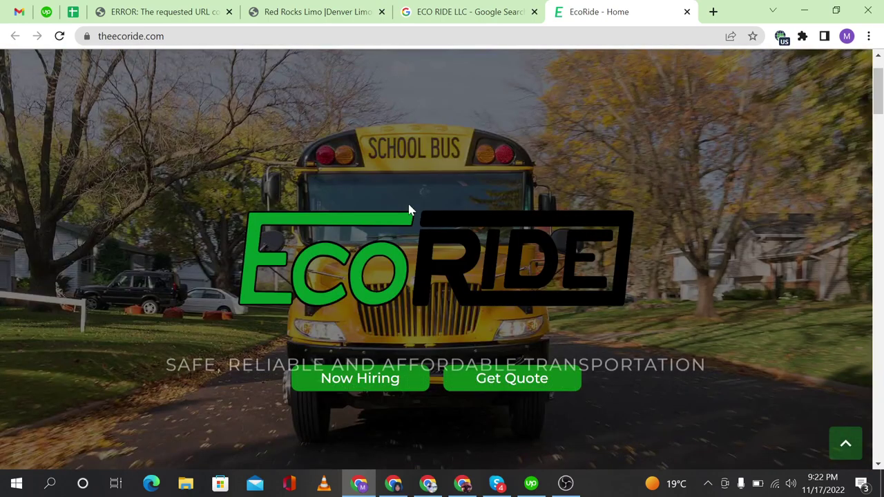
click(446, 7)
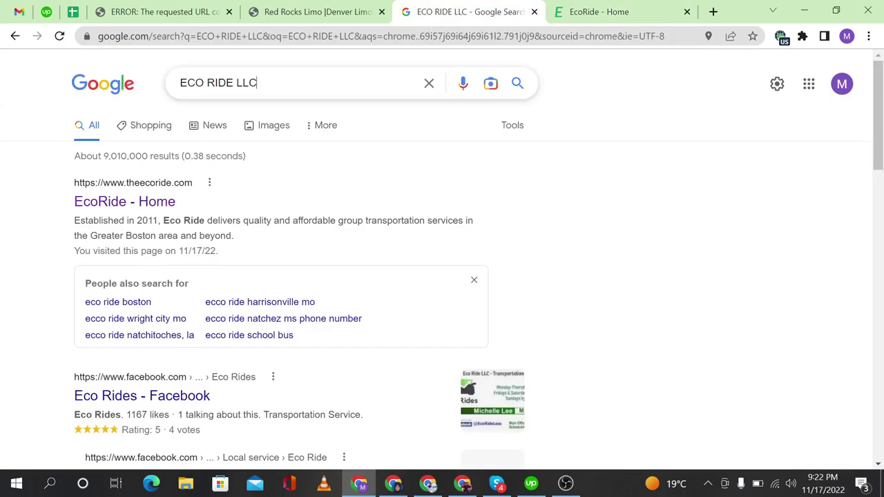
click(73, 11)
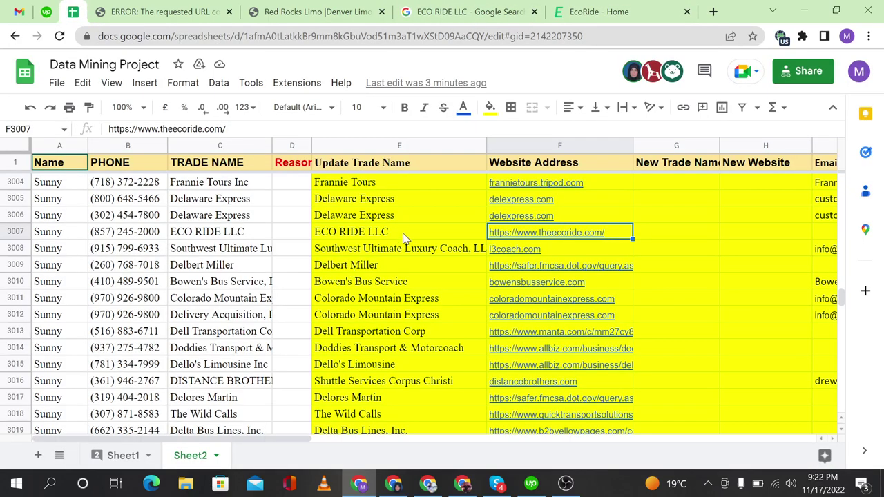
mouse_move(565, 243)
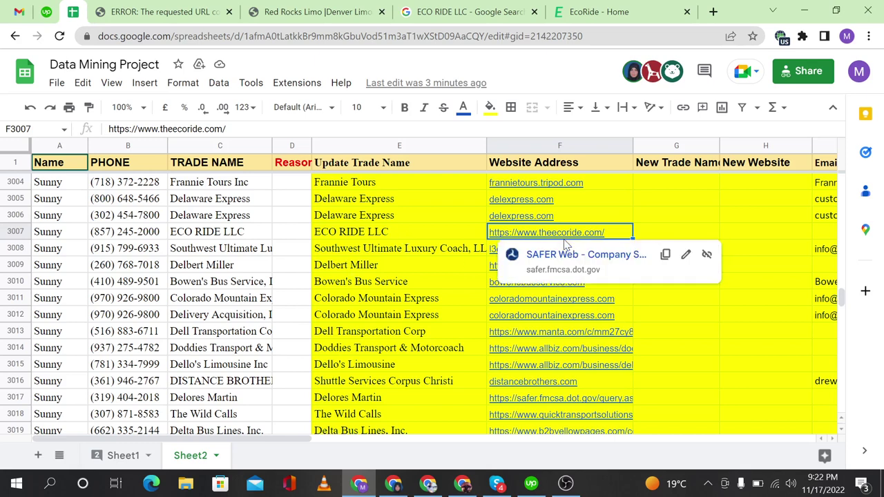